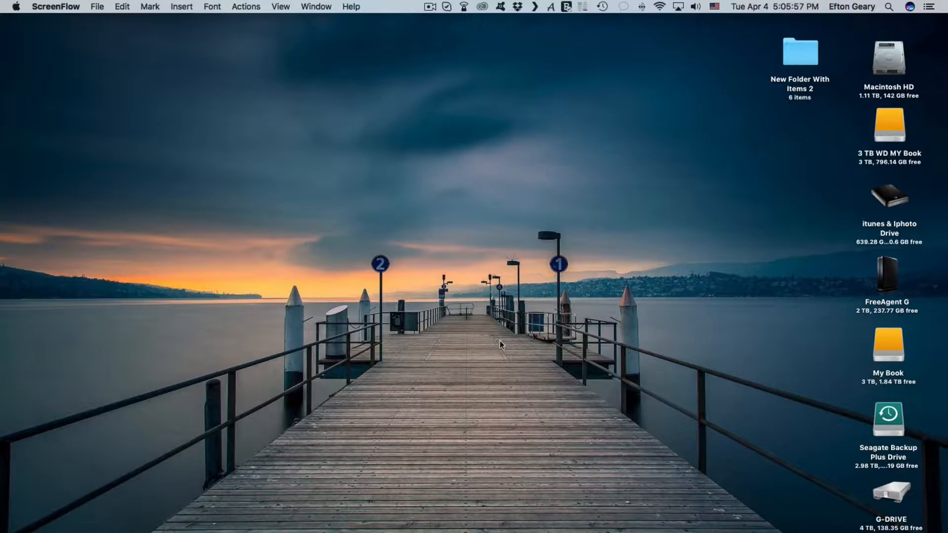
Open Loopback, create a new virtual device and name it Loopback demo.
click(466, 518)
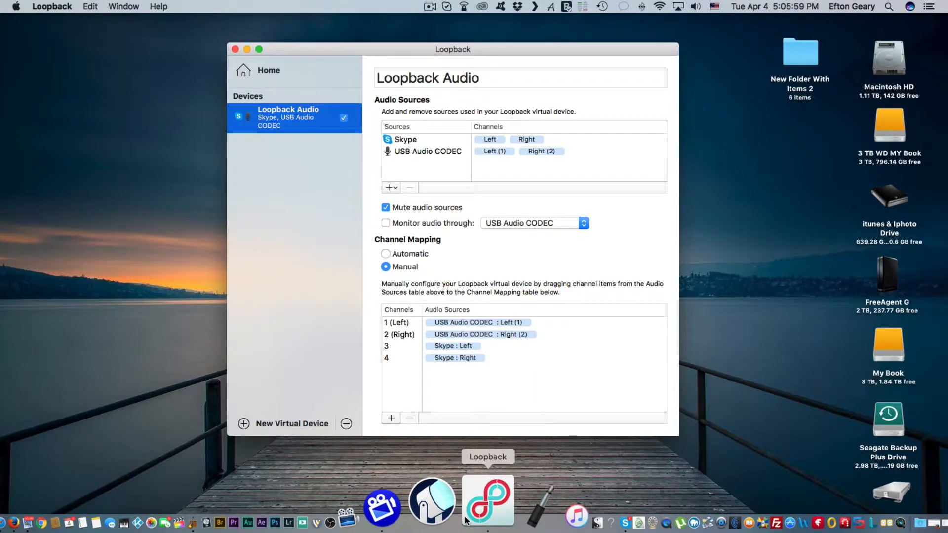
drag(292, 51, 272, 49)
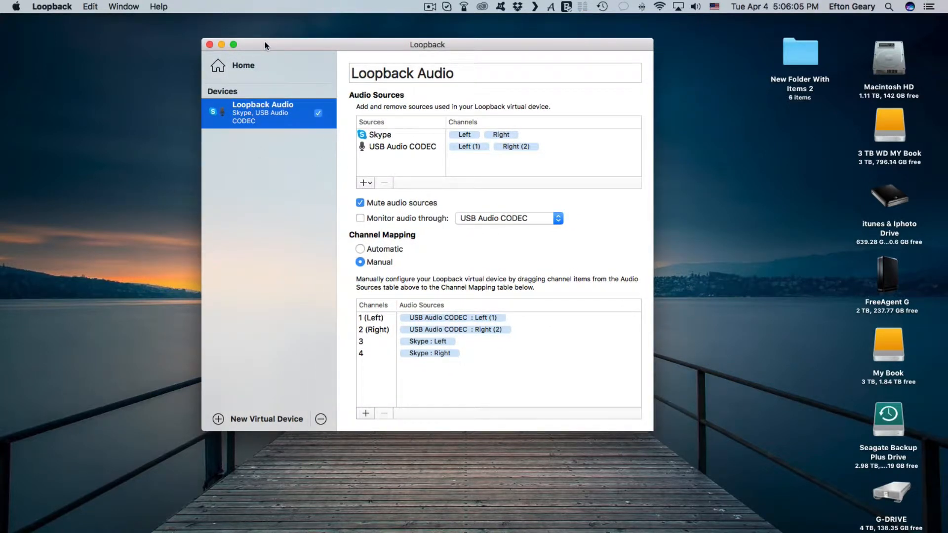
drag(265, 43, 257, 42)
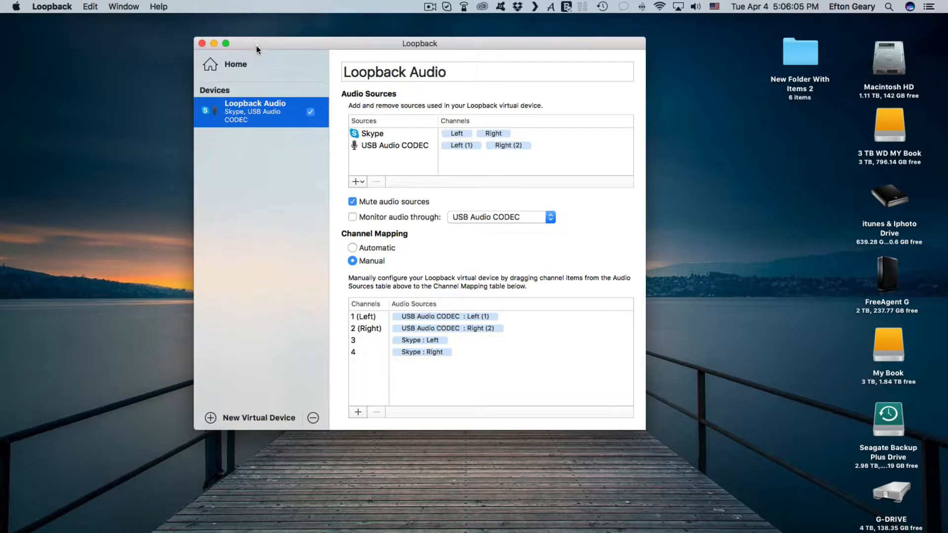
click(210, 417)
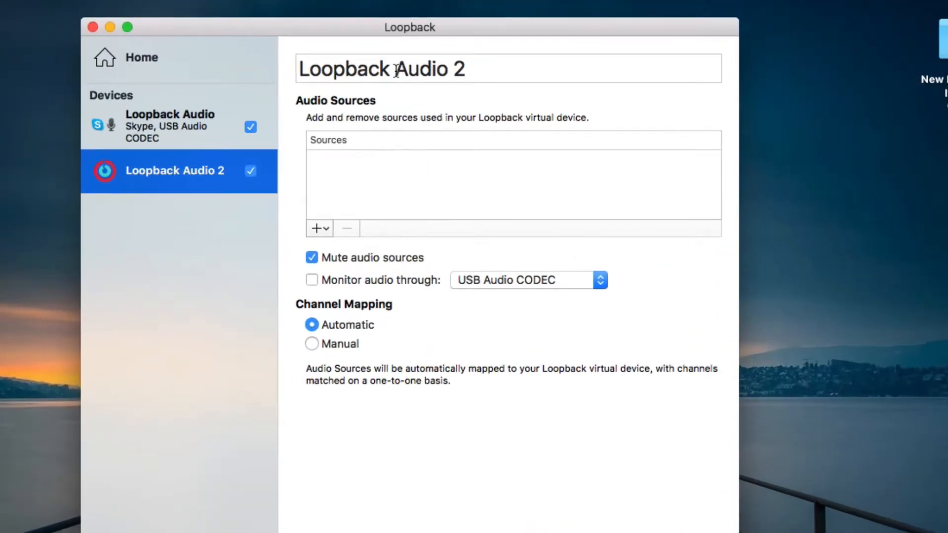
drag(397, 73, 514, 65)
text(demo)
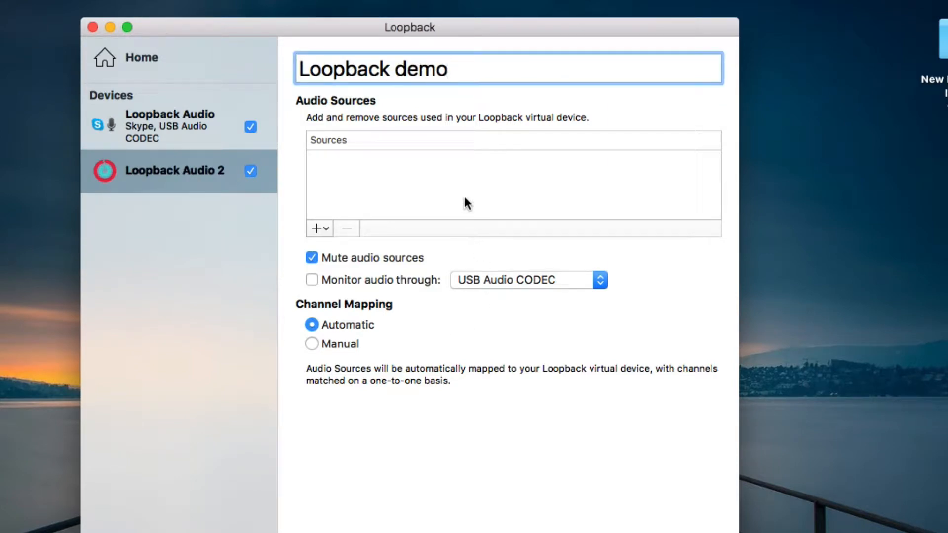
click(448, 165)
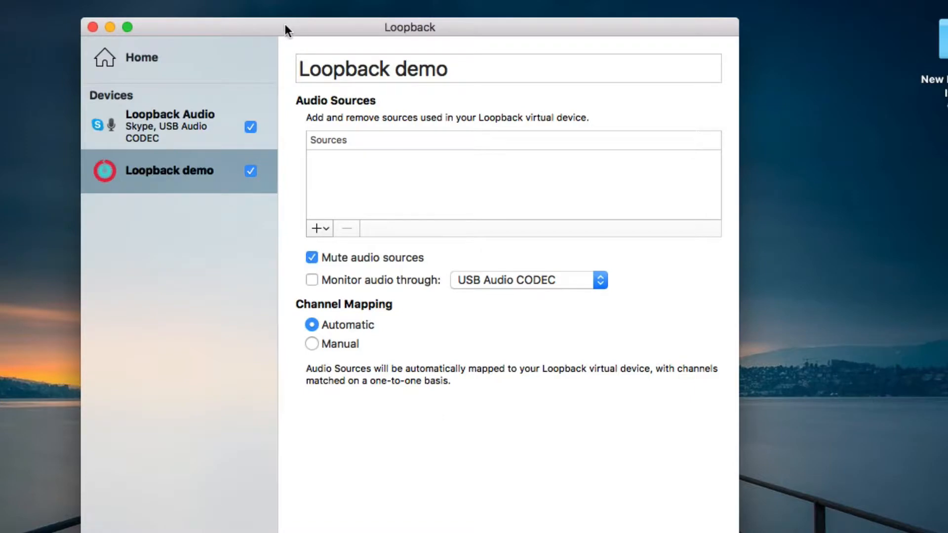
Add USB Audio CODEC and Skype as audio sources of the Loopback demo device.
drag(285, 25, 293, 24)
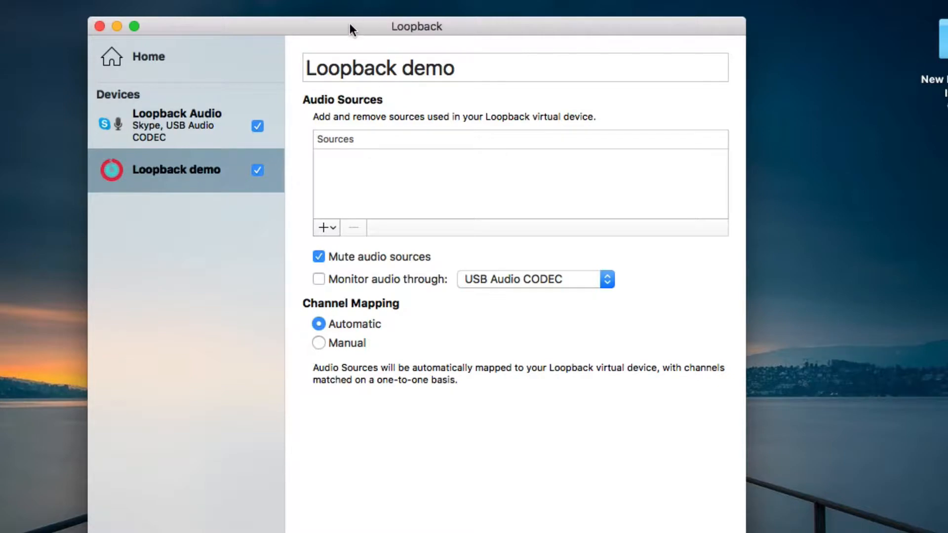
drag(349, 23, 354, 20)
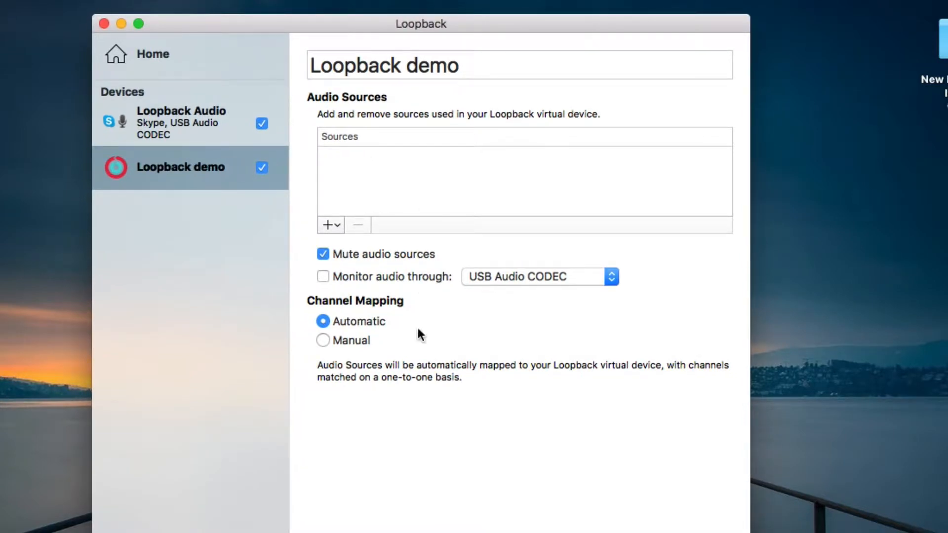
click(330, 224)
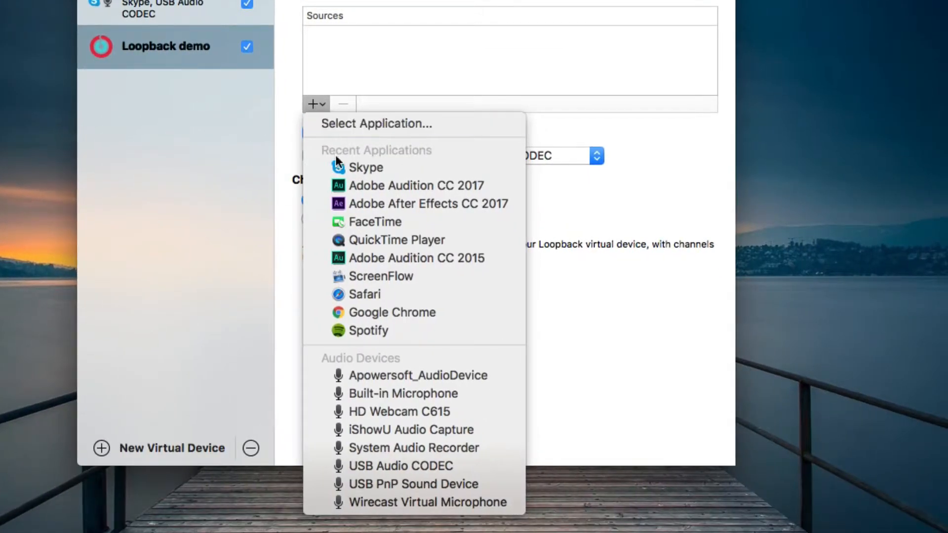
click(393, 464)
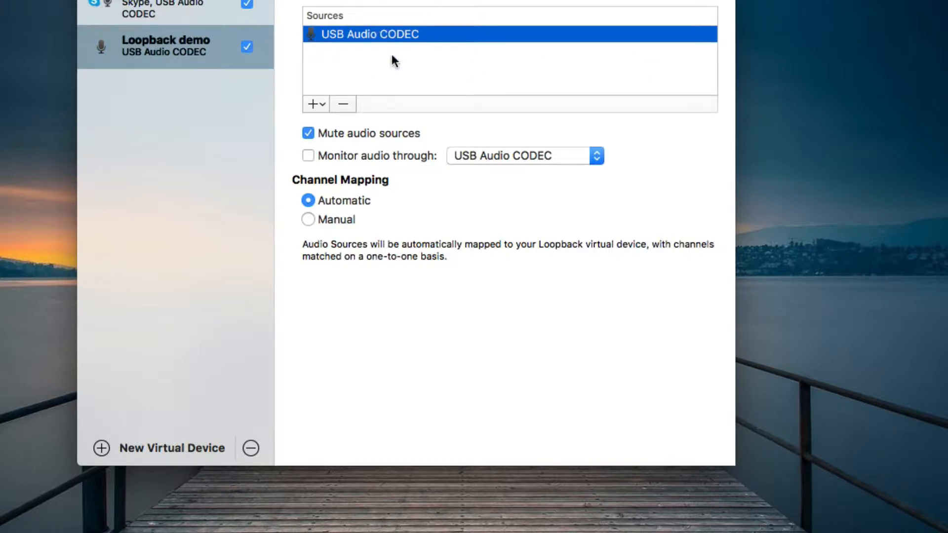
click(312, 105)
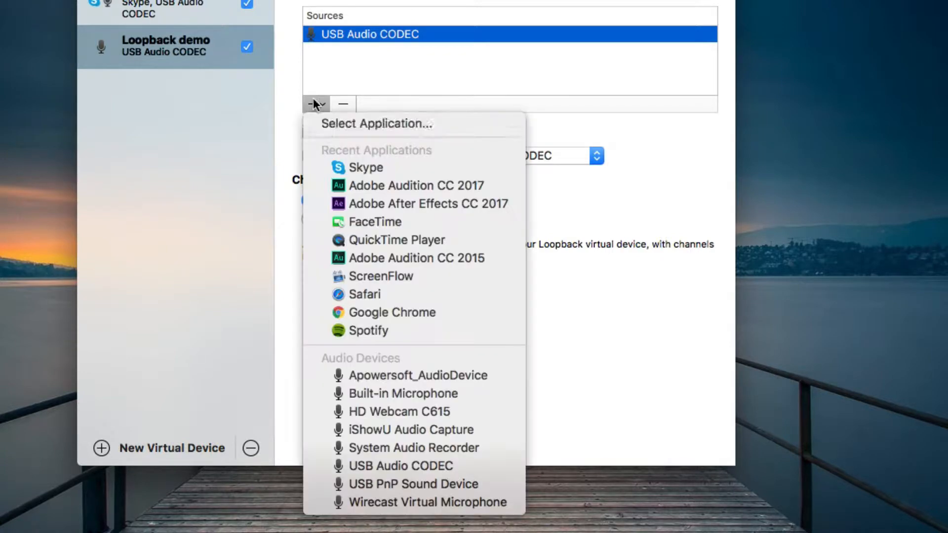
click(339, 167)
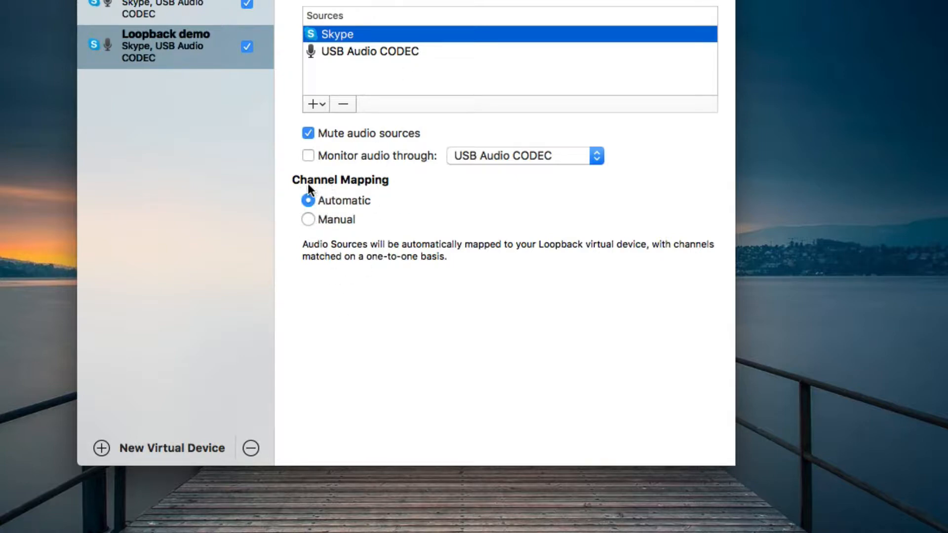
Set the device's channel mapping to Manual and add channels 3 and 4.
click(308, 220)
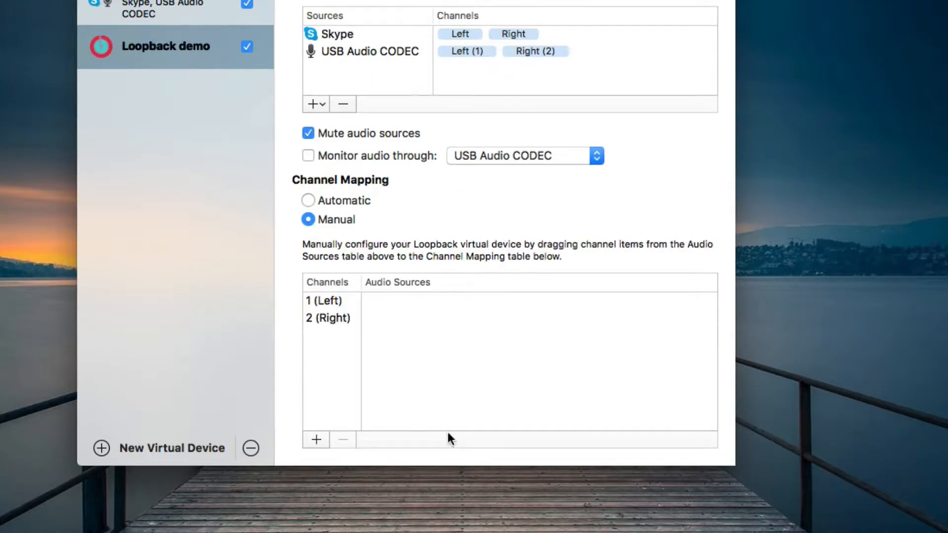
click(316, 440)
click(317, 439)
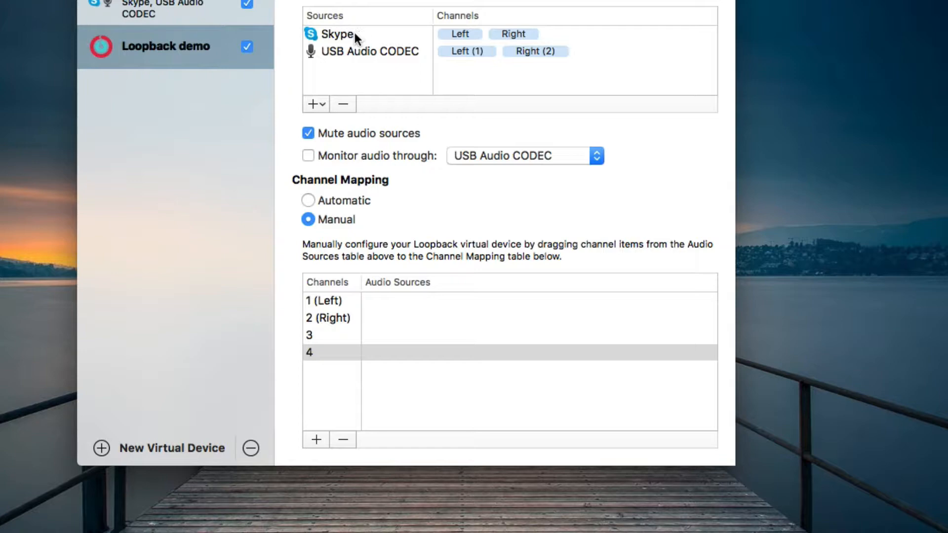
Map the USB Audio CODEC Left (1) source to channel 1 and its Right (2) source to channel 2.
click(405, 50)
drag(463, 49, 386, 298)
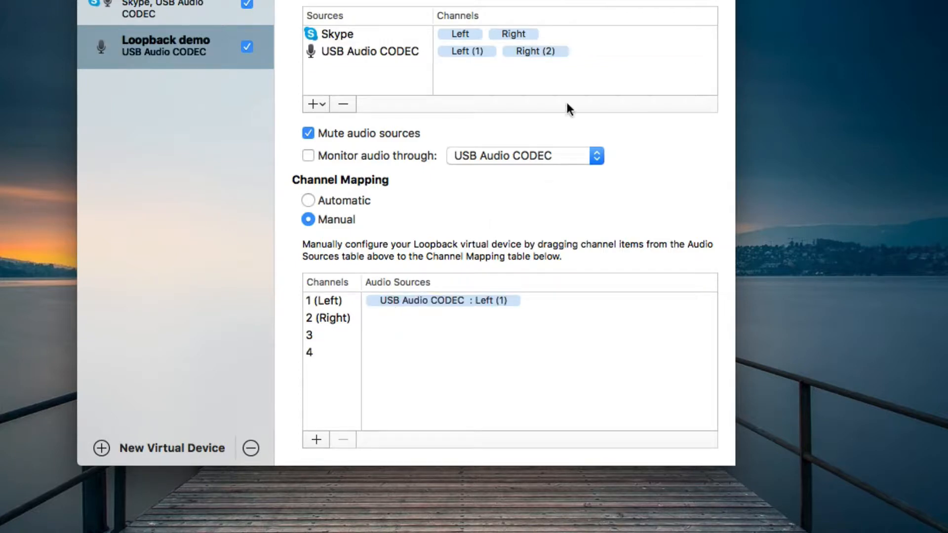
click(374, 50)
drag(520, 46, 399, 317)
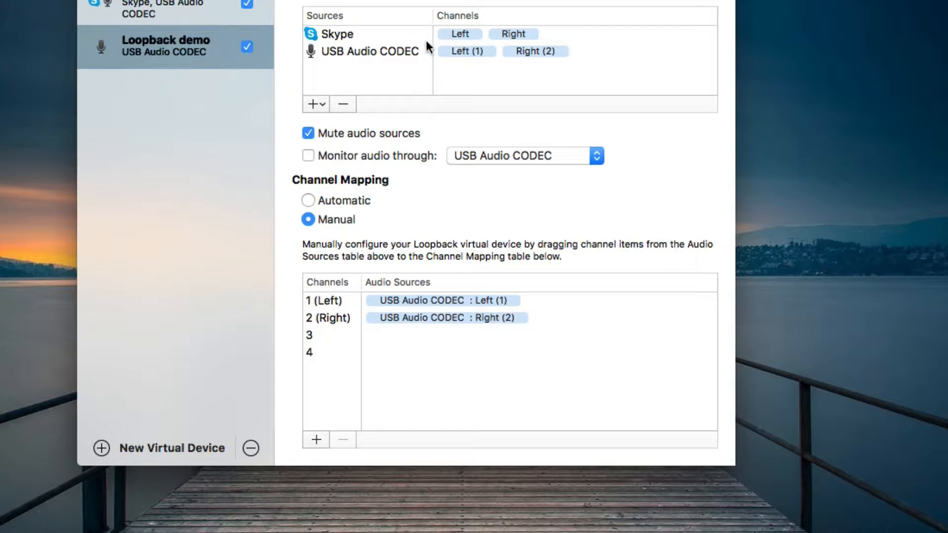
Map Skype's Left source to channel 3 and its Right source to channel 4.
click(376, 36)
drag(453, 32, 386, 327)
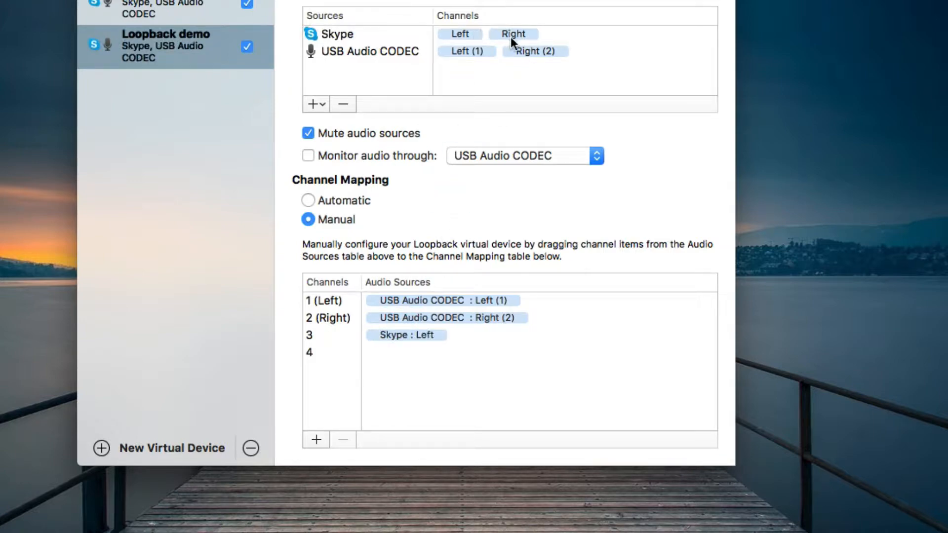
drag(513, 35, 398, 359)
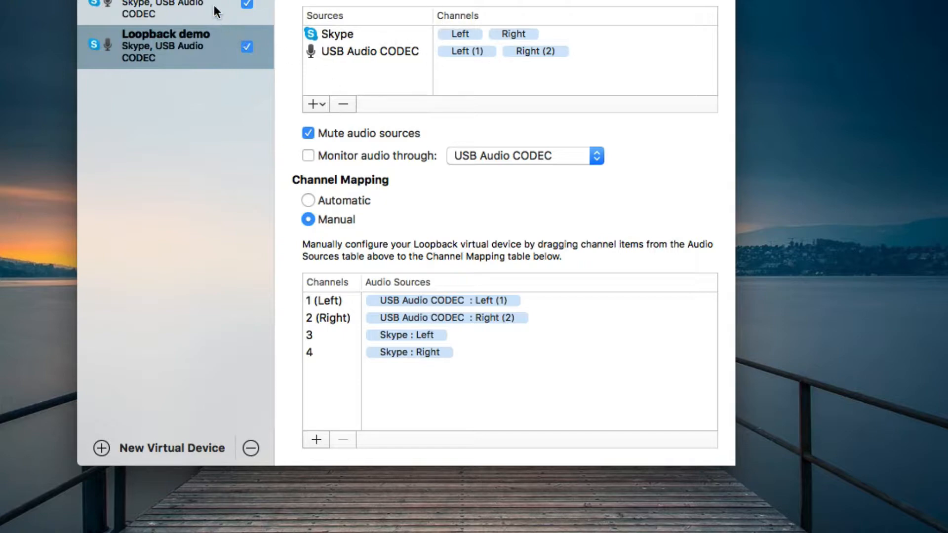
Delete the Loopback demo virtual device.
click(205, 42)
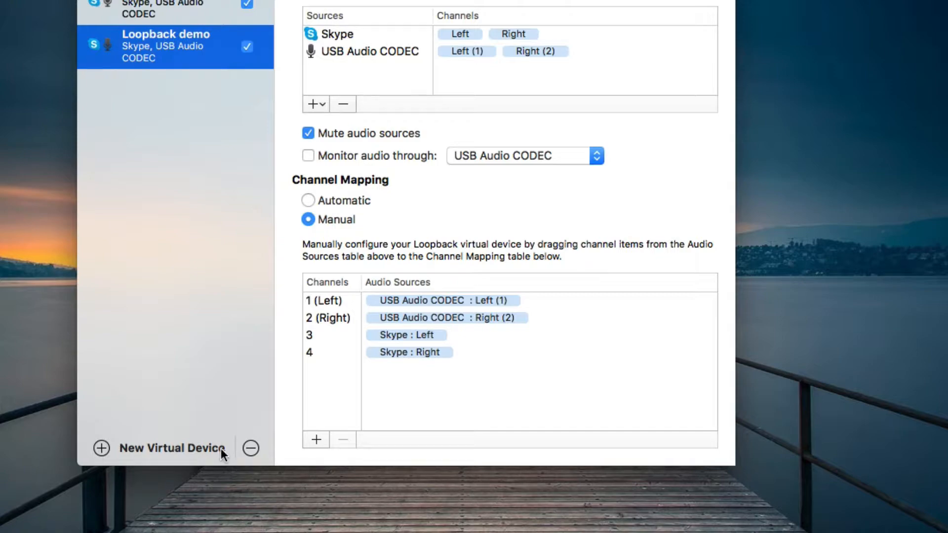
click(251, 448)
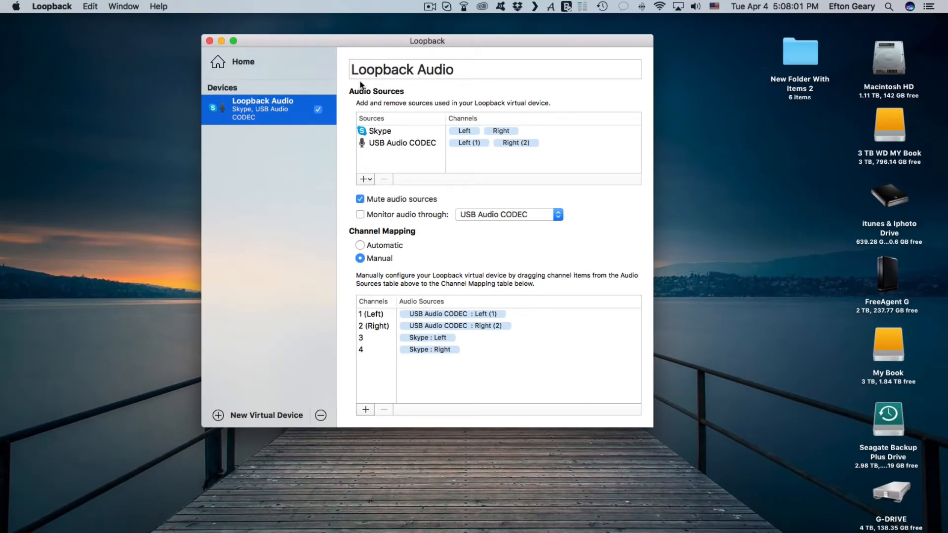
Clear the incoming iPhone call alert, return to Loopback and close its window.
click(472, 69)
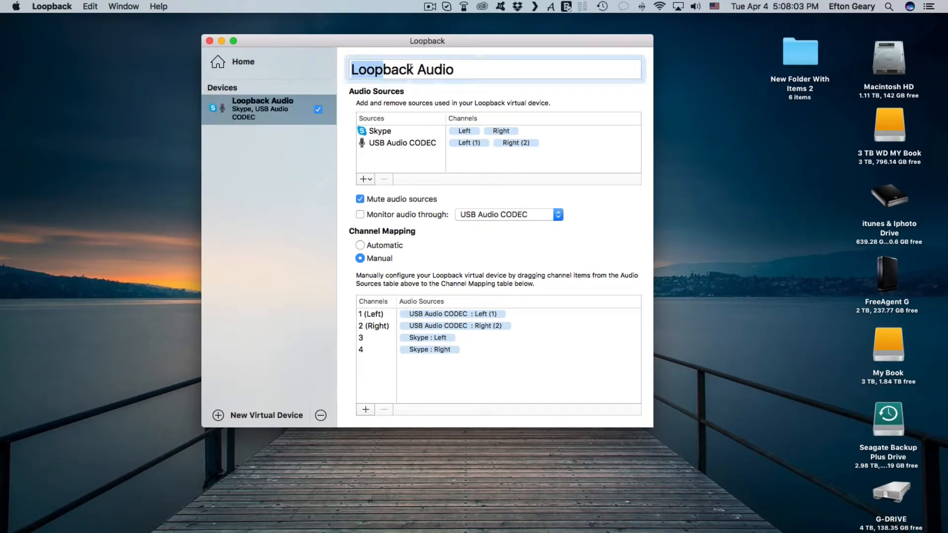
click(472, 69)
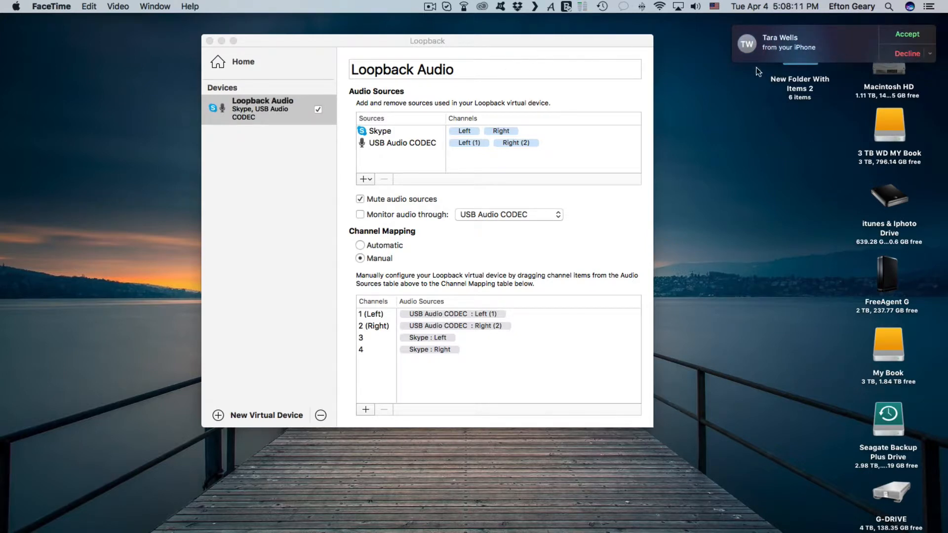
click(908, 35)
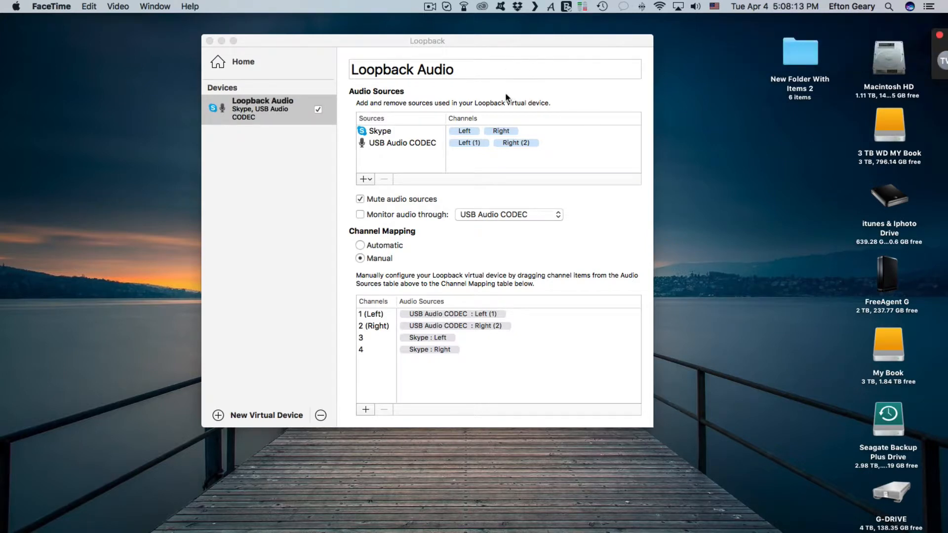
click(482, 41)
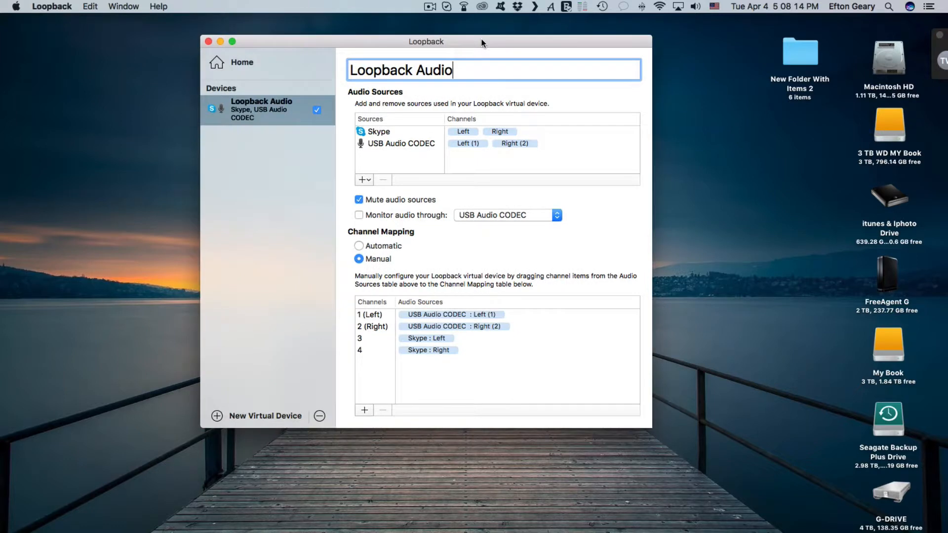
click(208, 41)
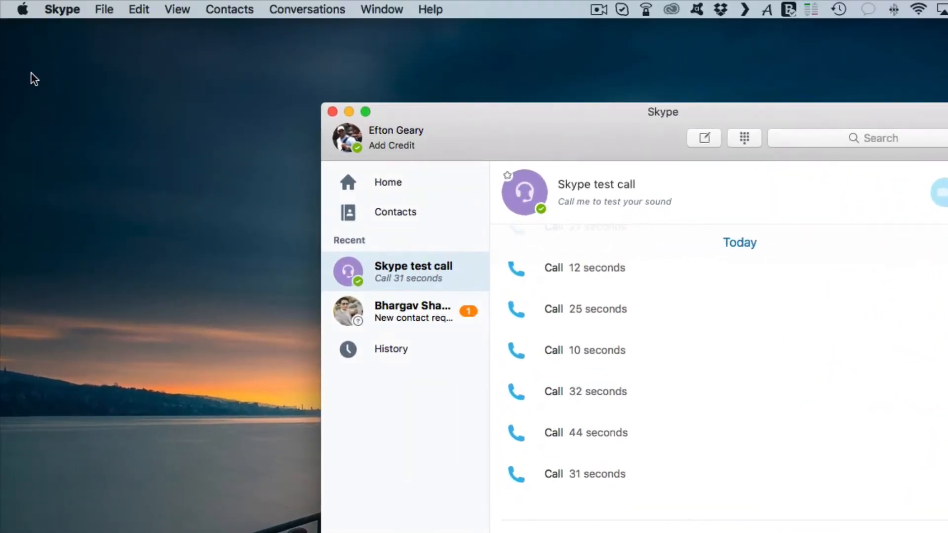
In Skype, review the microphone, ringing and speaker devices in the Audio/Video preferences and put the windows away.
click(63, 9)
click(77, 54)
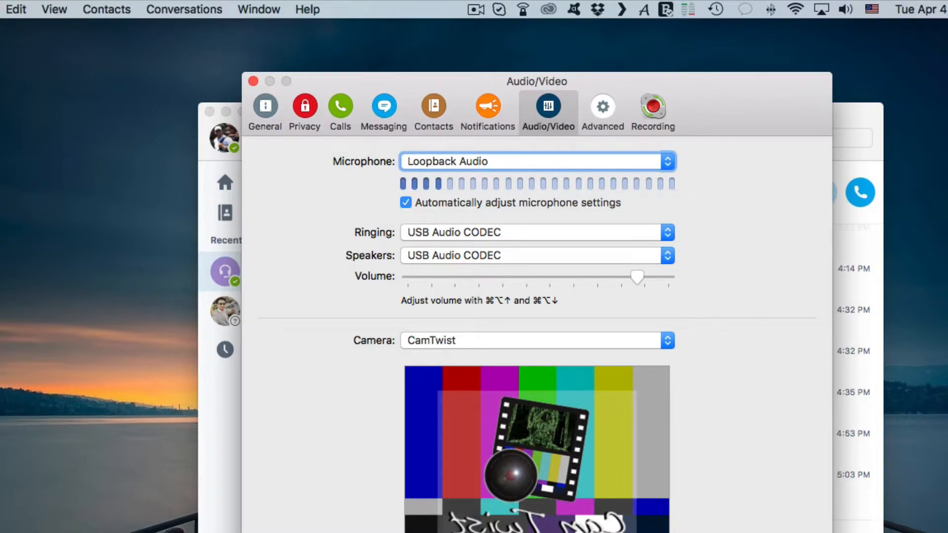
drag(719, 79, 715, 97)
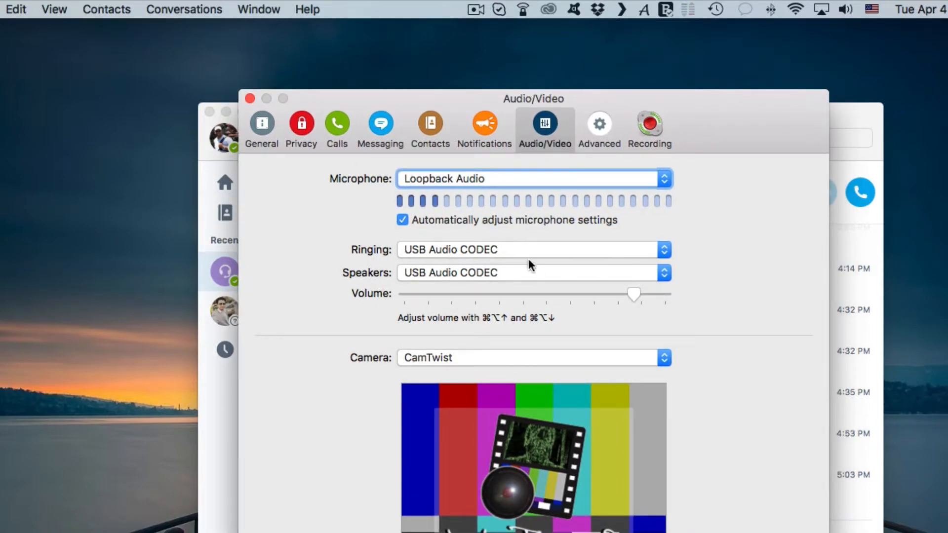
click(250, 98)
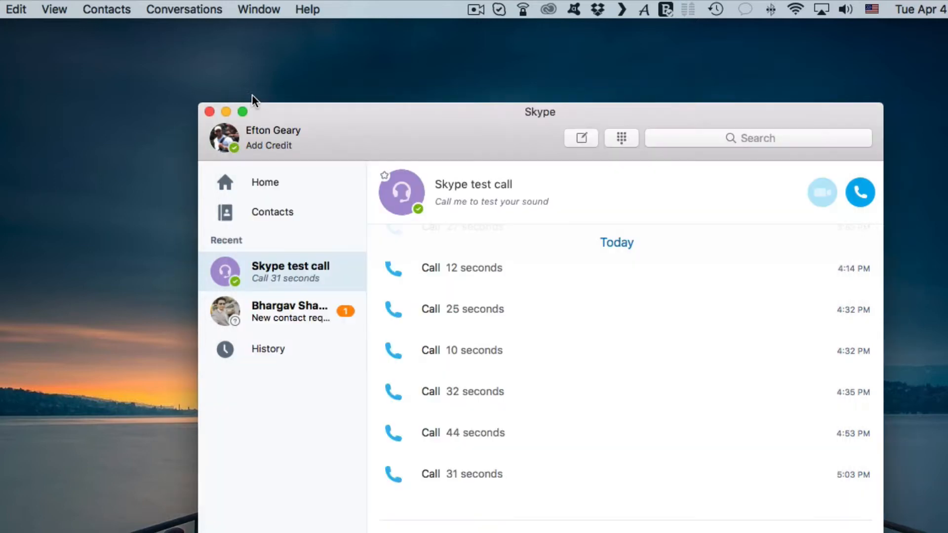
drag(331, 122, 0, 272)
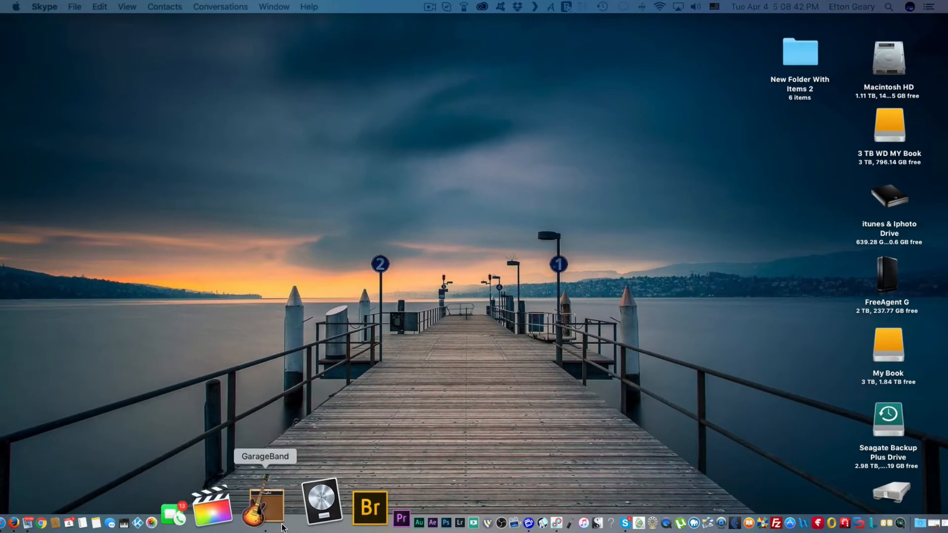
Switch to GarageBand and review the output and input devices in the Audio/MIDI preferences.
click(263, 504)
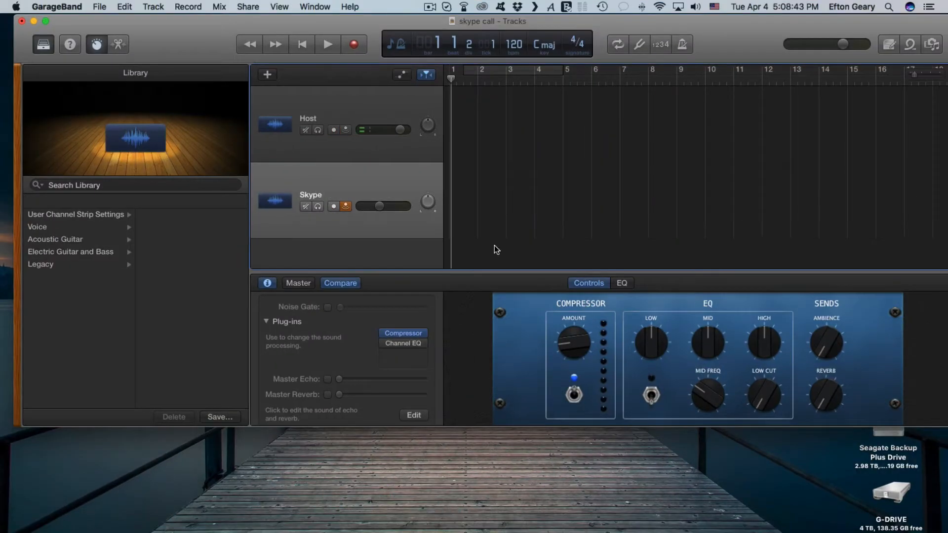
click(100, 6)
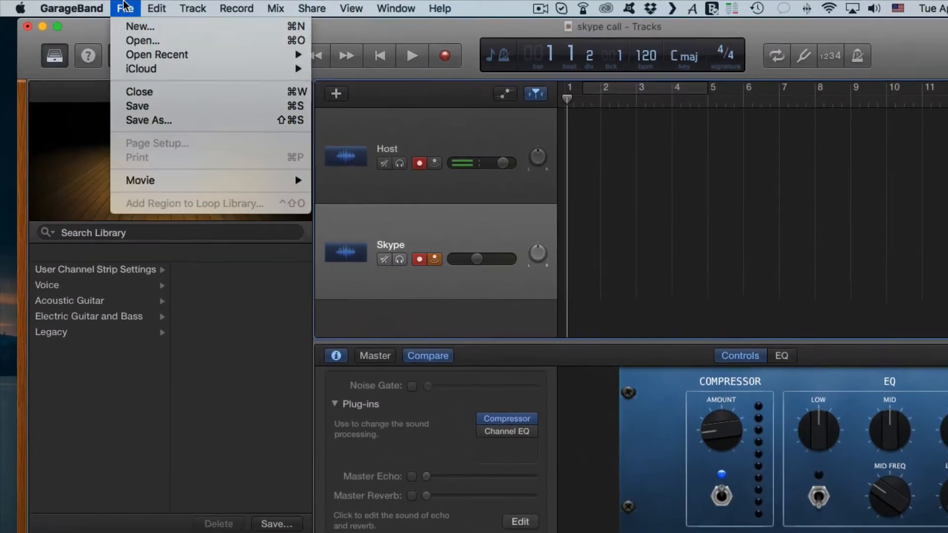
mouse_move(72, 8)
click(148, 49)
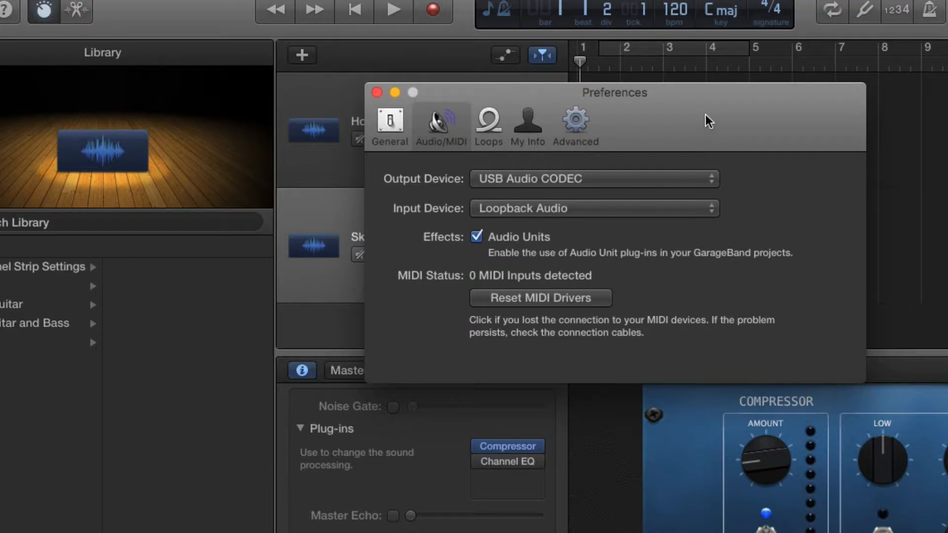
click(376, 93)
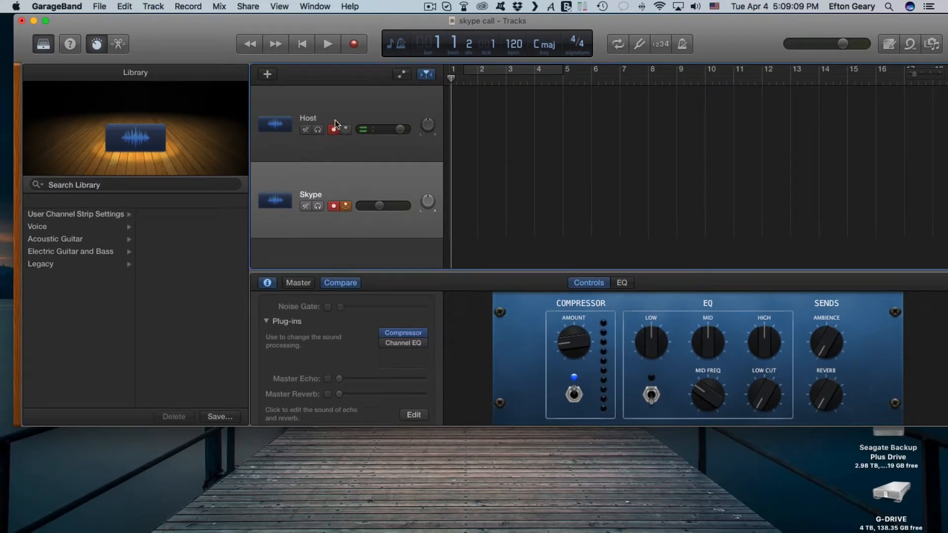
Examine the Host and Skype tracks by selecting each of them in turn.
click(336, 104)
click(349, 182)
shift+click(382, 96)
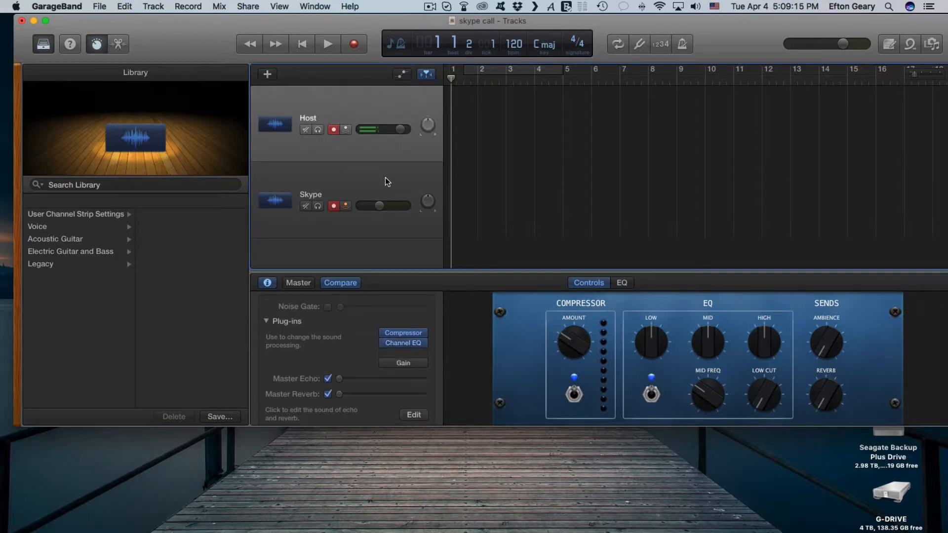
click(385, 178)
shift+click(371, 111)
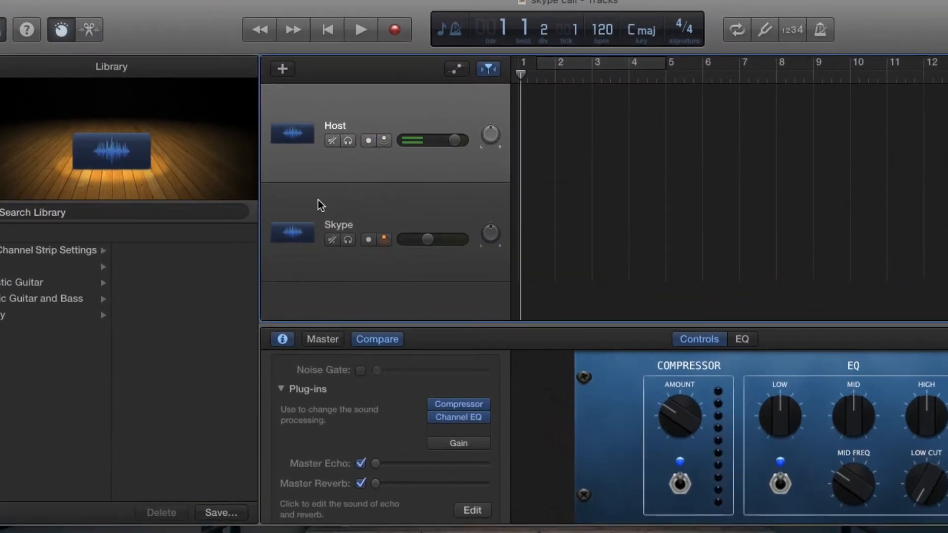
Compare the Skype and Host tracks by switching the selection back and forth between them.
click(384, 202)
shift+click(412, 111)
click(406, 200)
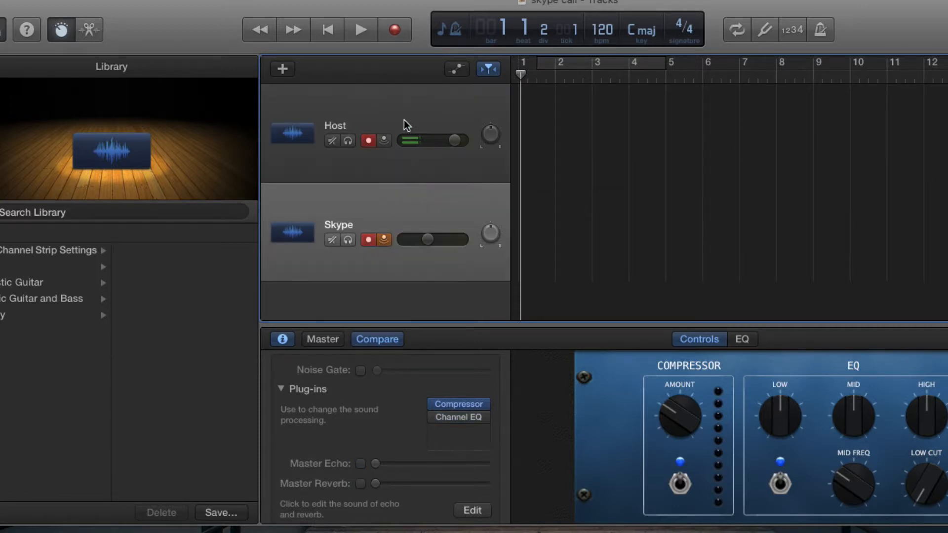
shift+click(405, 109)
click(422, 197)
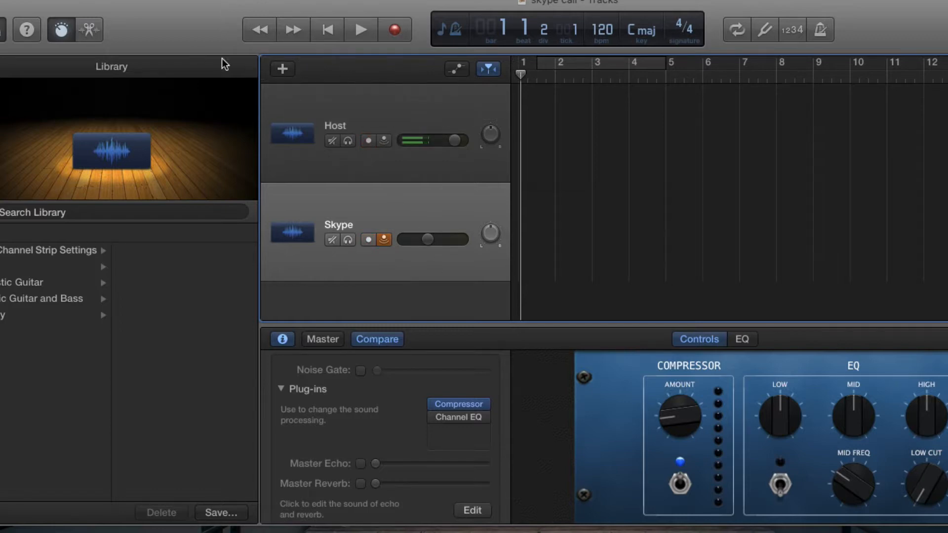
Review the available input channels for a new microphone audio track and dismiss the setup without creating a track.
click(282, 70)
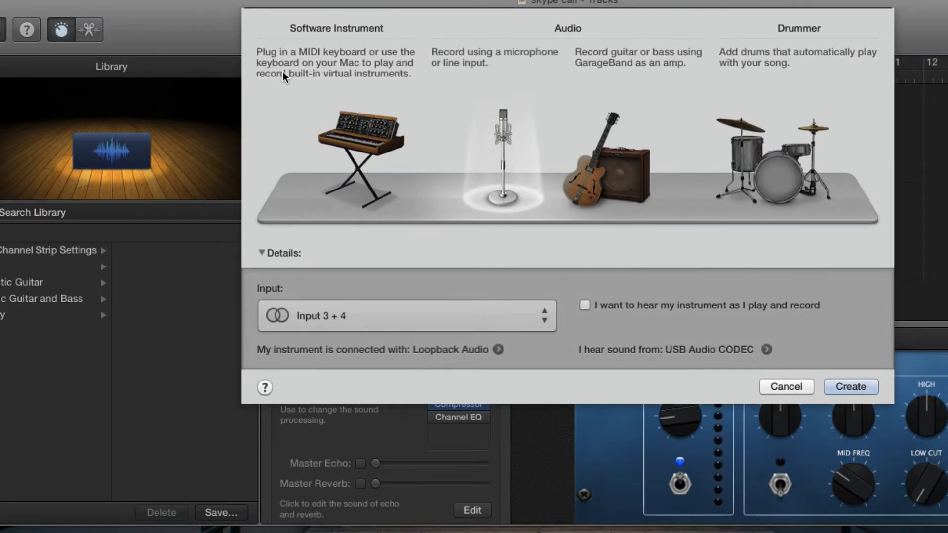
click(403, 320)
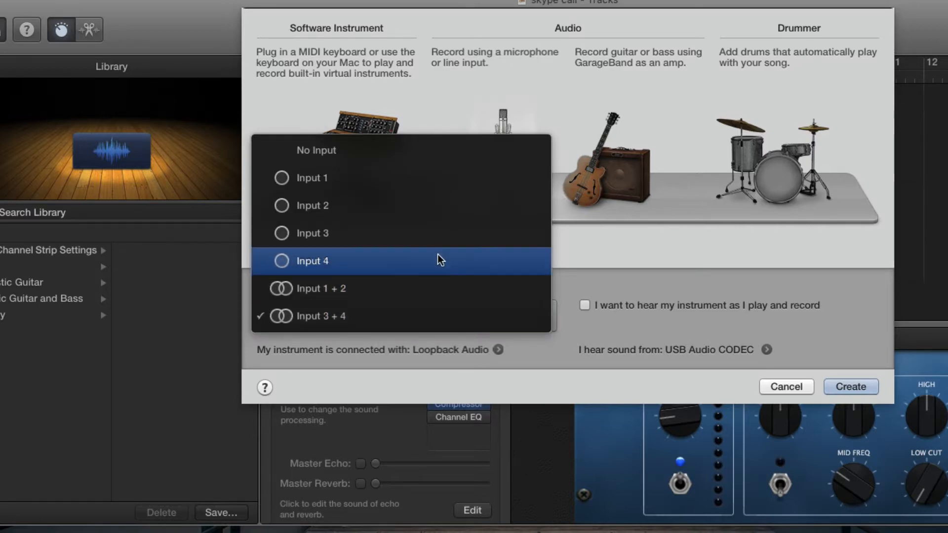
click(681, 393)
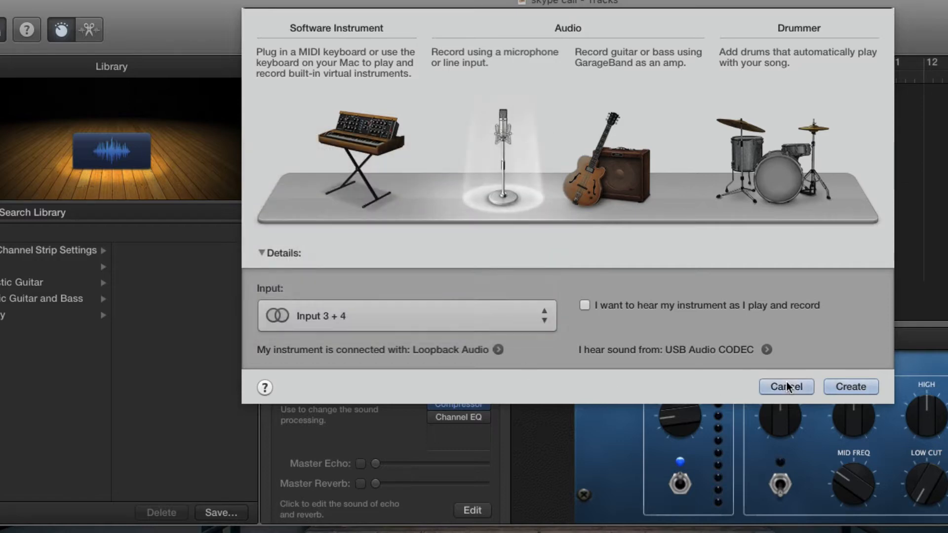
click(786, 387)
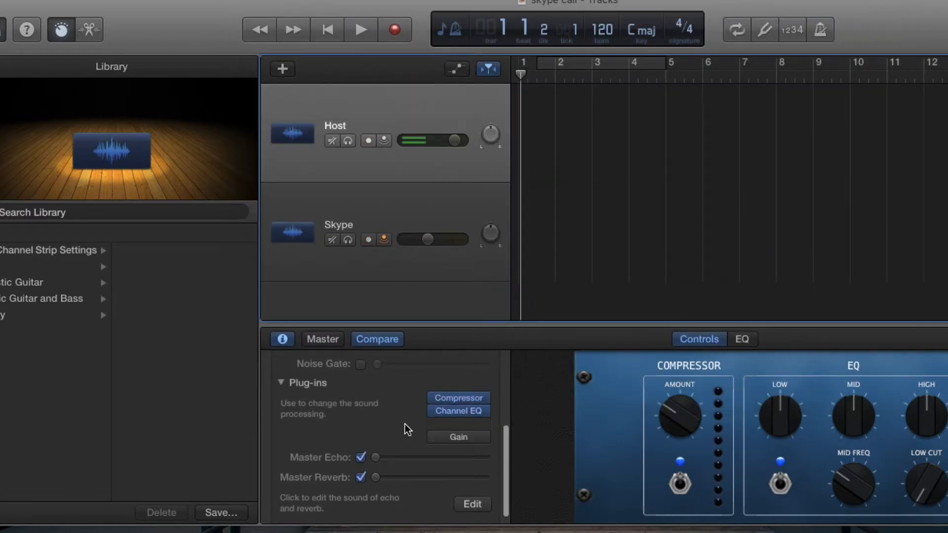
Check the recording input assigned to the Host track and to the Skype track in their Recording Settings.
scroll(405, 425, up, 3)
scroll(405, 424, up, 3)
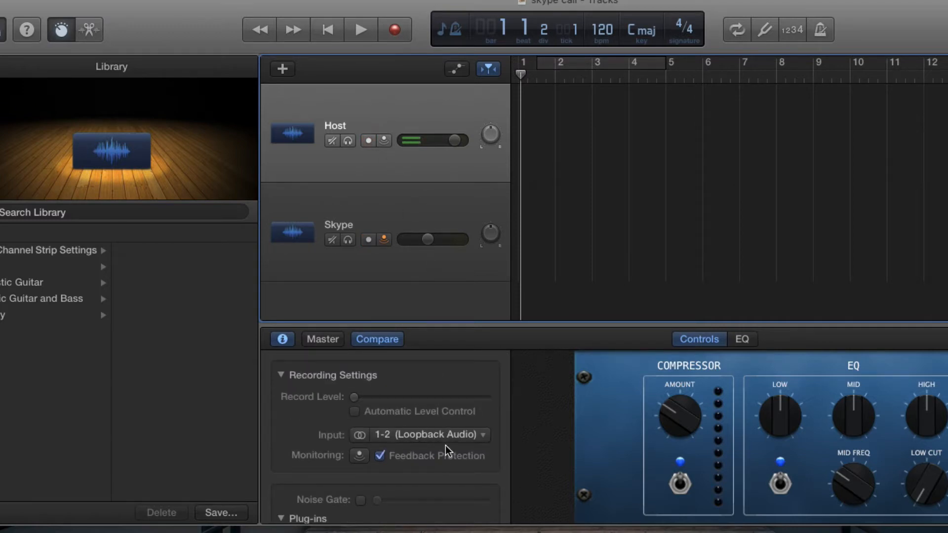
click(409, 272)
scroll(411, 451, down, 1)
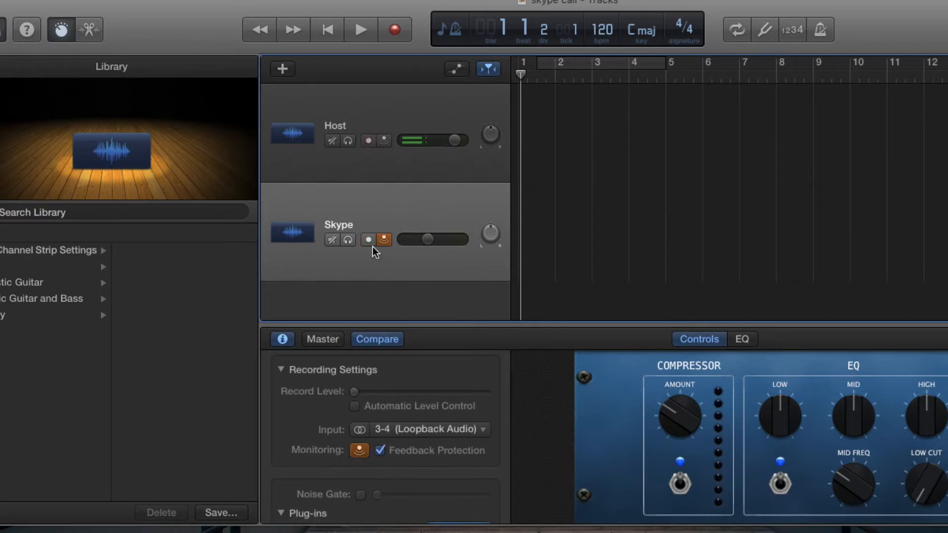
click(390, 103)
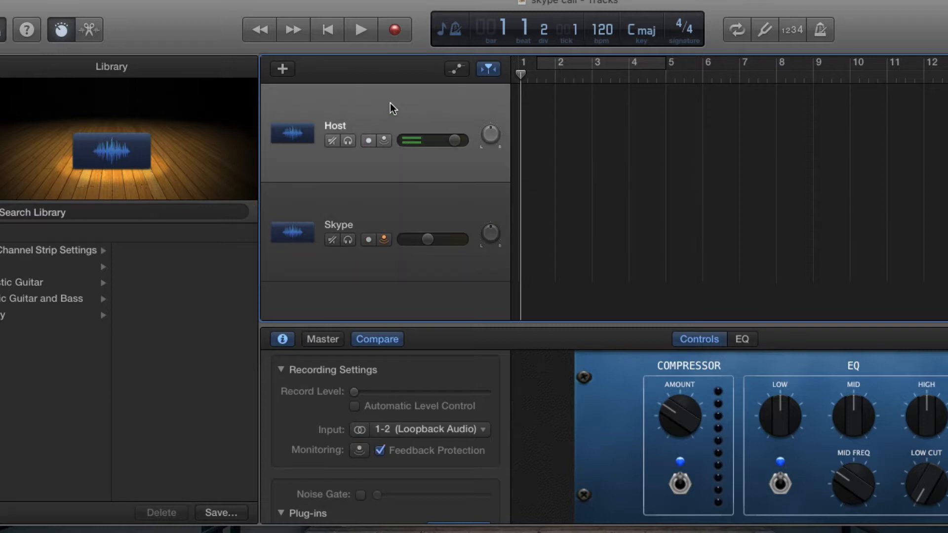
click(415, 195)
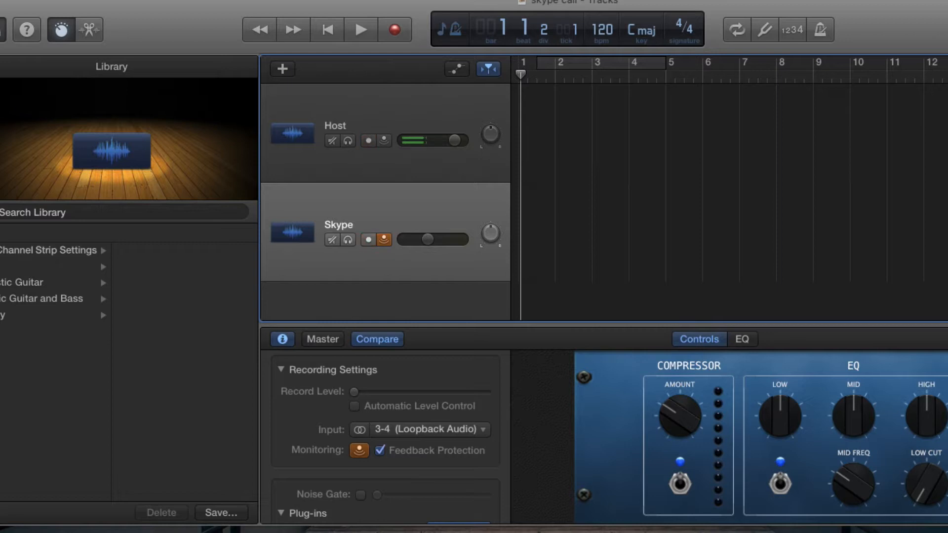
Bring up the Skype window, place it low on the desktop, and return to GarageBand with the Host track selected.
drag(0, 349, 482, 331)
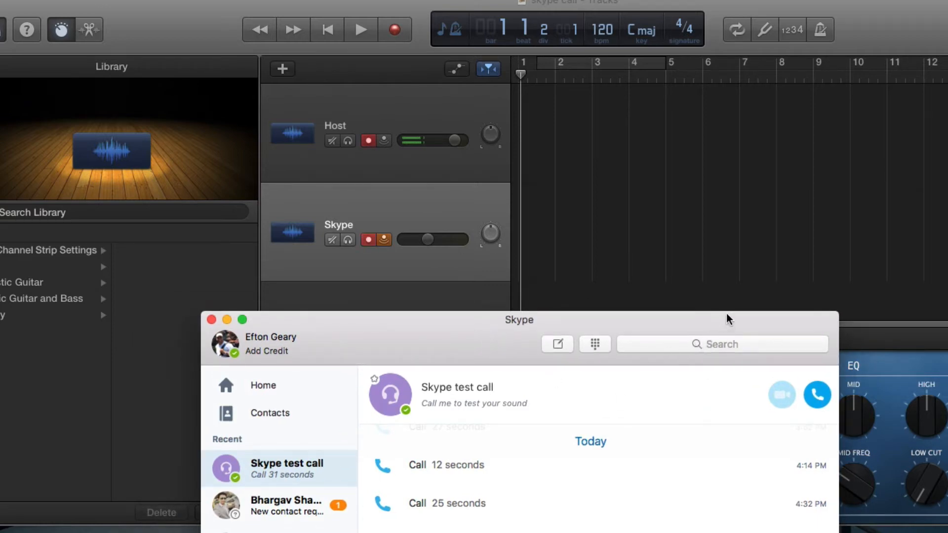
drag(389, 340, 403, 365)
click(381, 169)
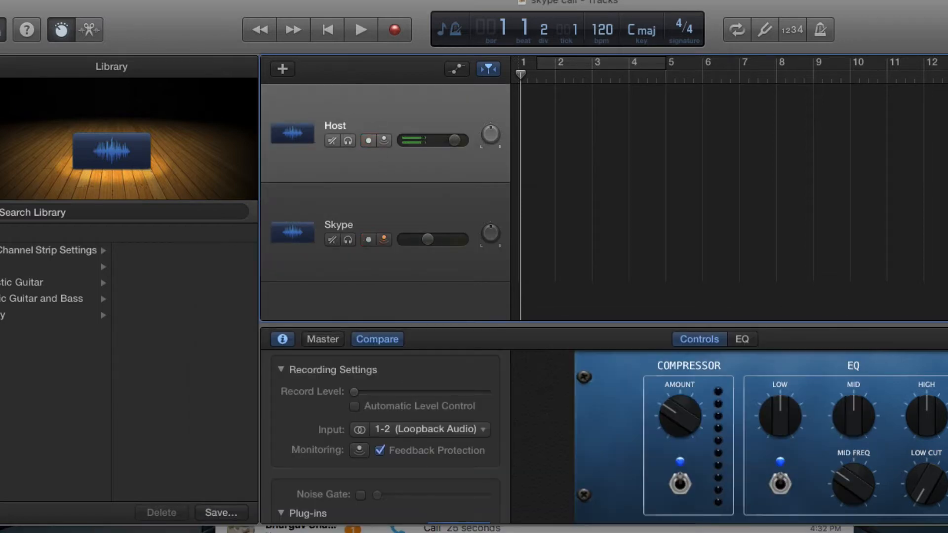
Record the Host and Skype tracks during a Skype test call, keeping the Skype window clear of the tracks, and stop recording.
click(394, 32)
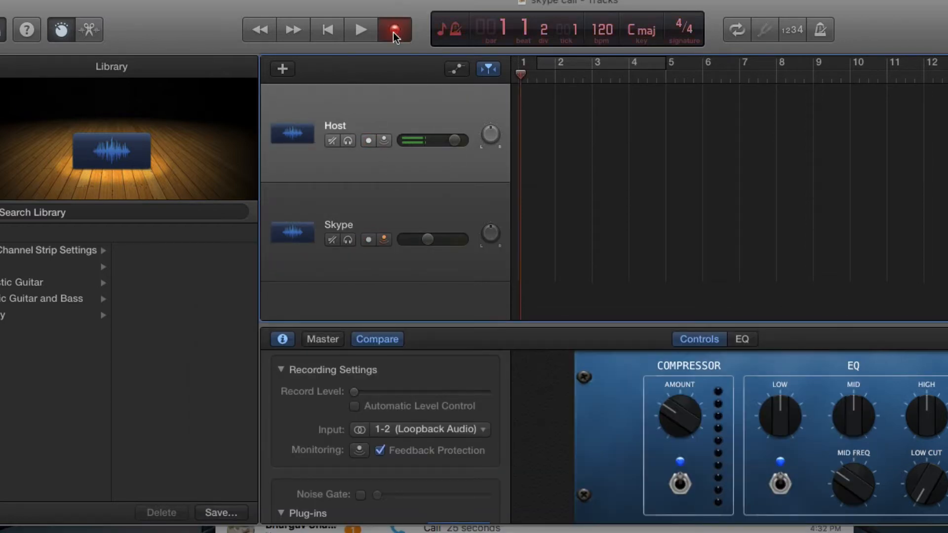
key(super+Tab)
click(835, 419)
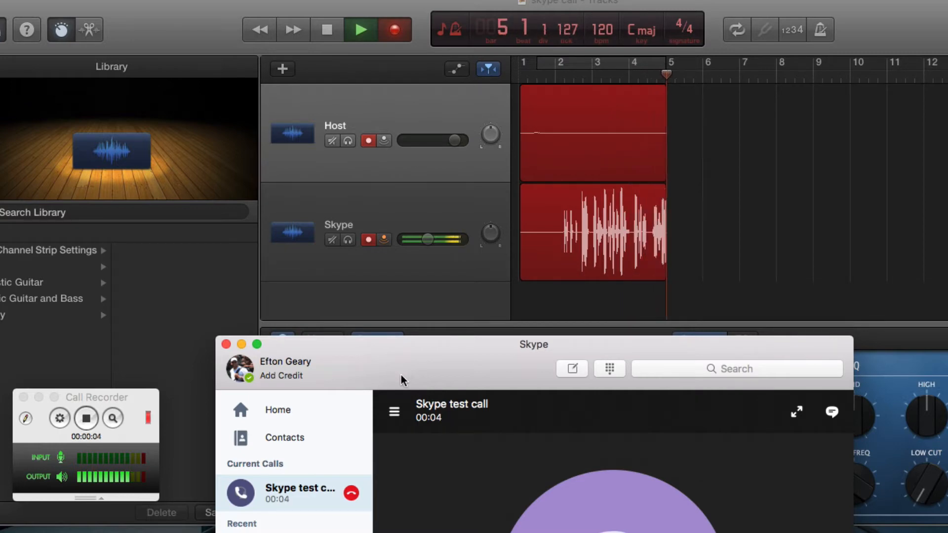
drag(401, 375, 377, 531)
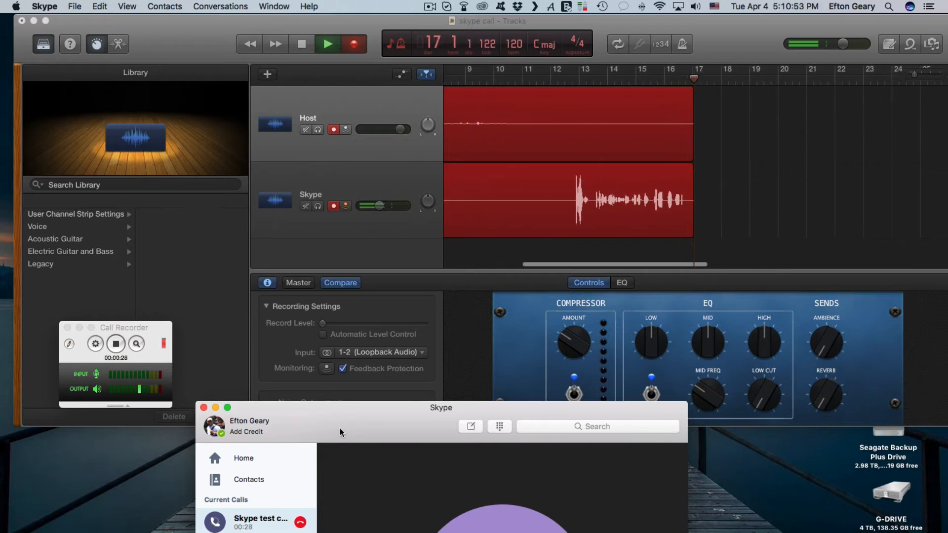
click(298, 45)
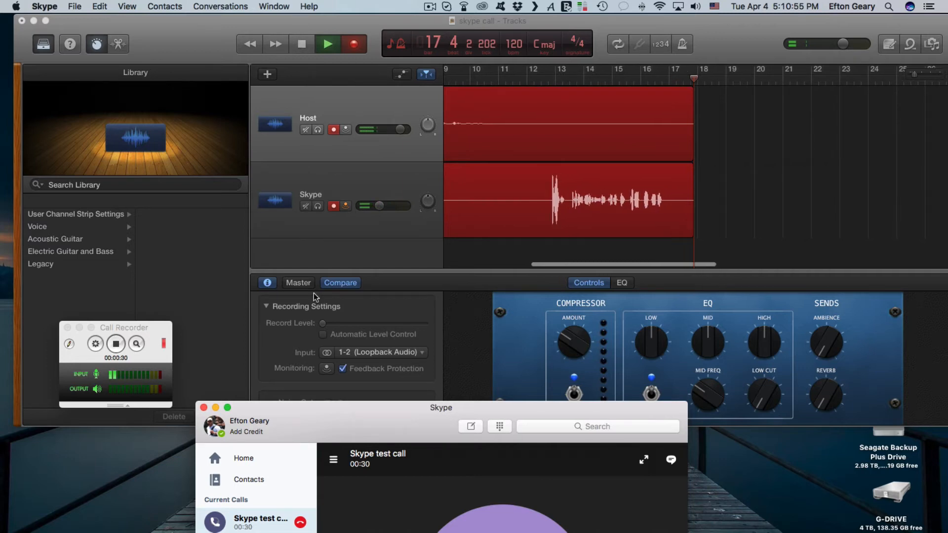
click(730, 329)
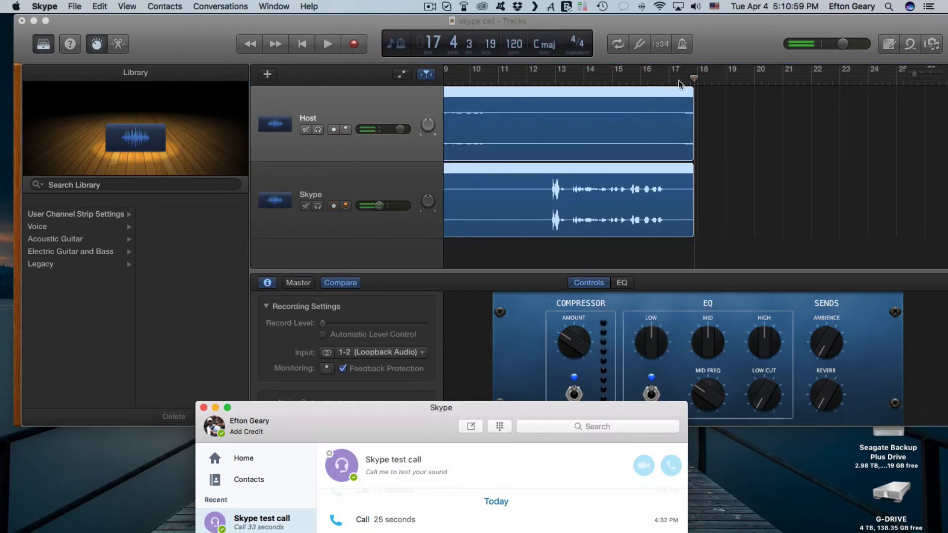
Play back the recorded Host and Skype regions from the beginning of the project and stop playback.
drag(694, 78, 232, 45)
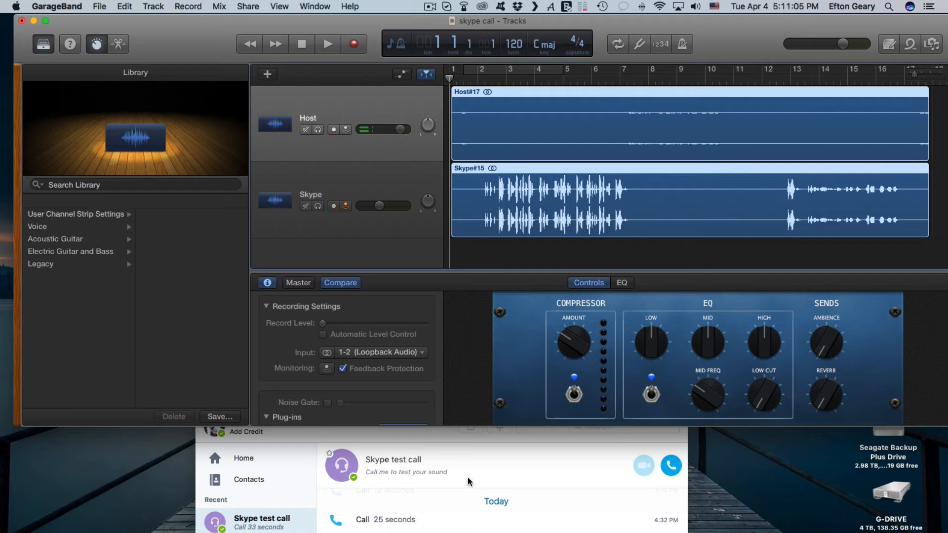
key(space)
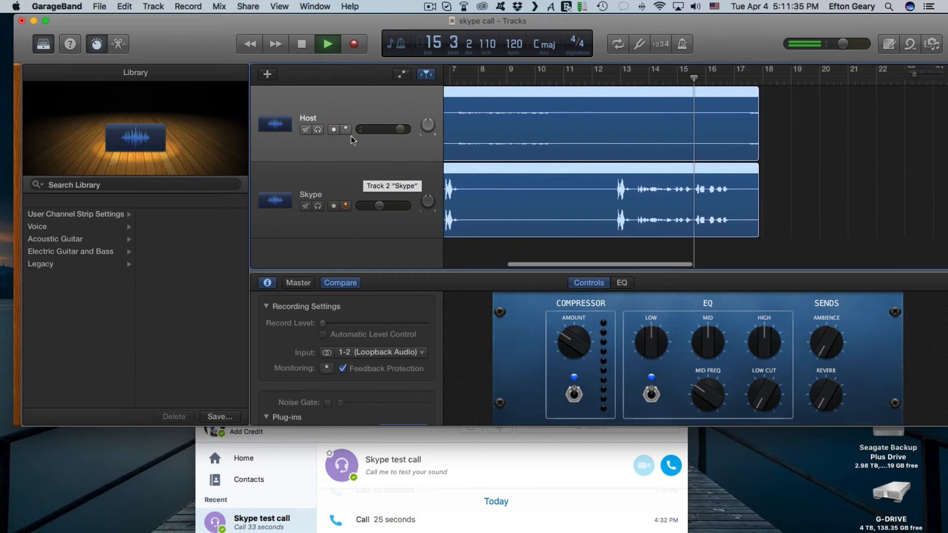
click(301, 43)
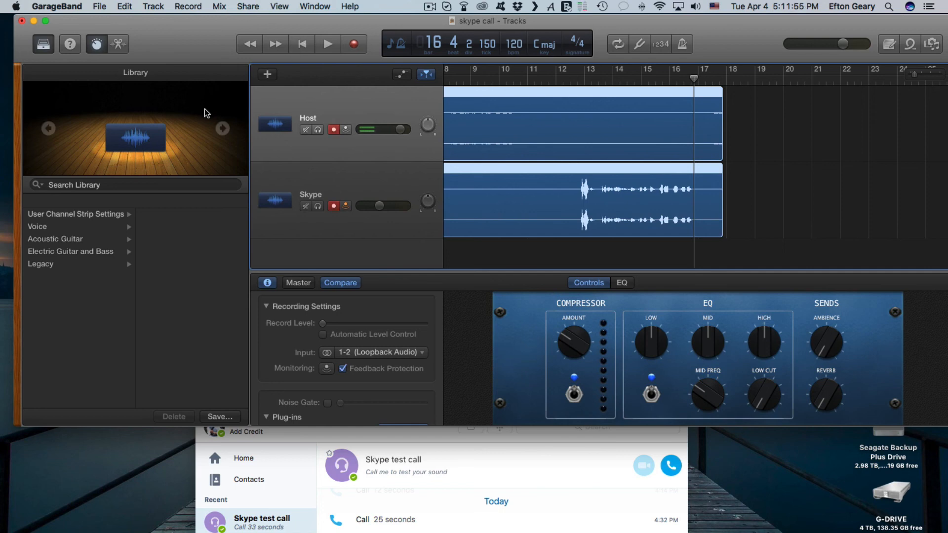
mouse_move(200, 43)
mouse_down()
mouse_move(214, 41)
mouse_move(201, 44)
mouse_up()
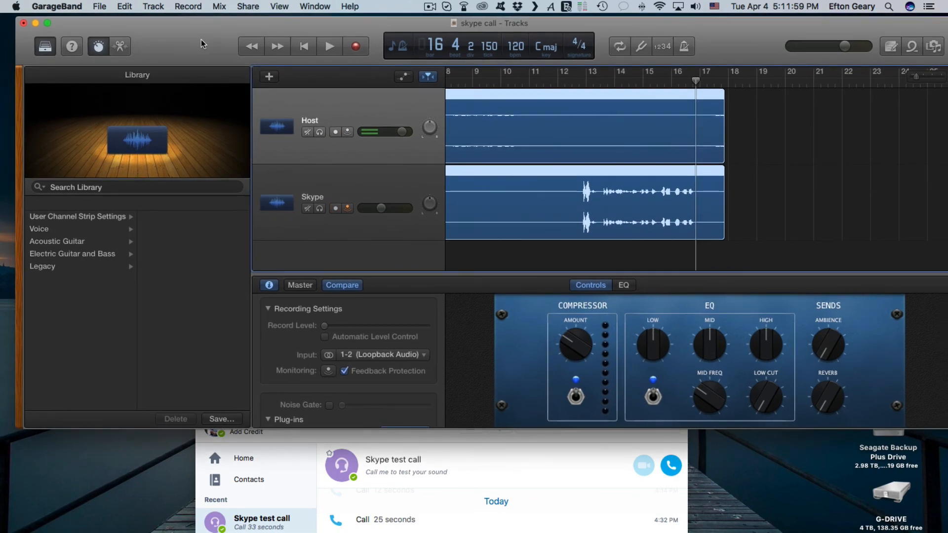